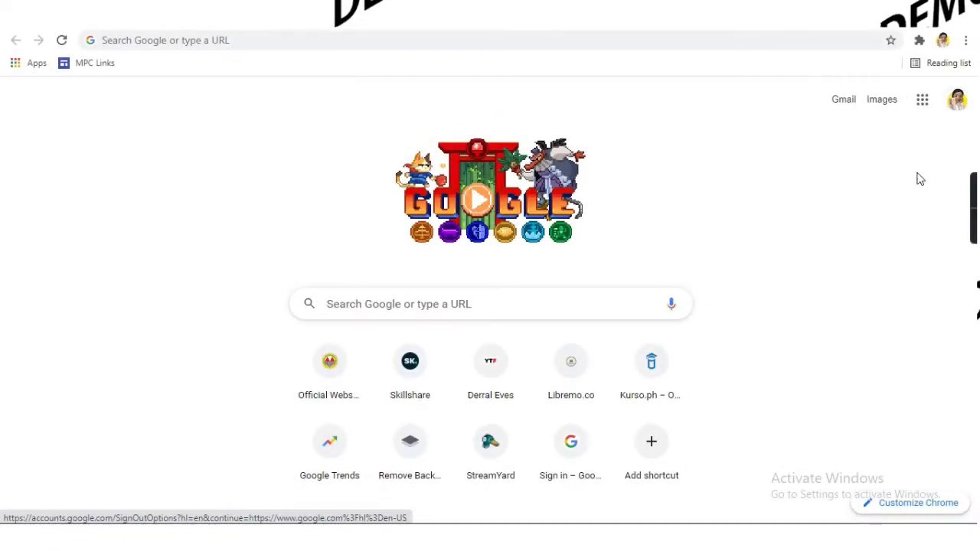
- Open Google Calendar from the list of Google apps
{"action": "left_click", "coordinate": [923, 100]}
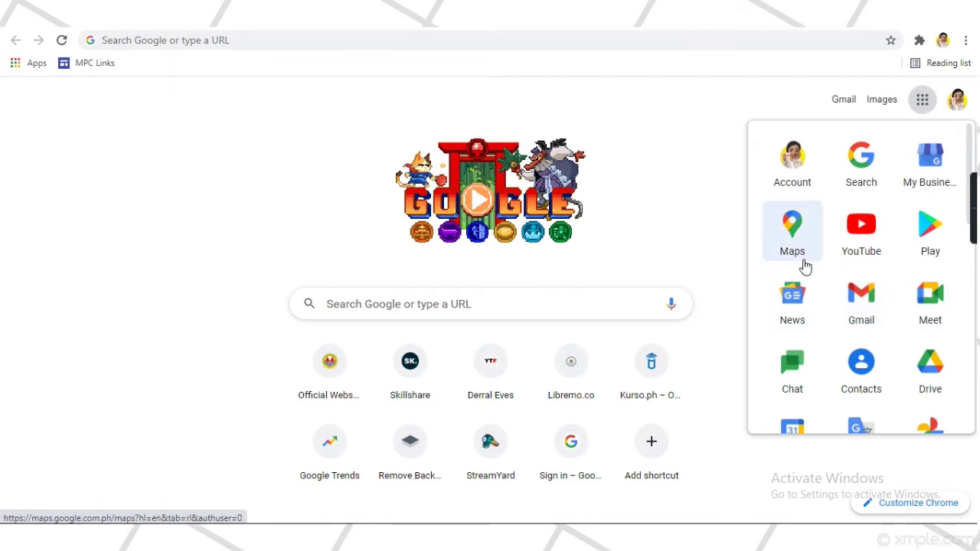
{"action": "scroll", "coordinate": [805, 366], "scroll_direction": "down", "scroll_amount": 1}
{"action": "left_click", "coordinate": [806, 366]}
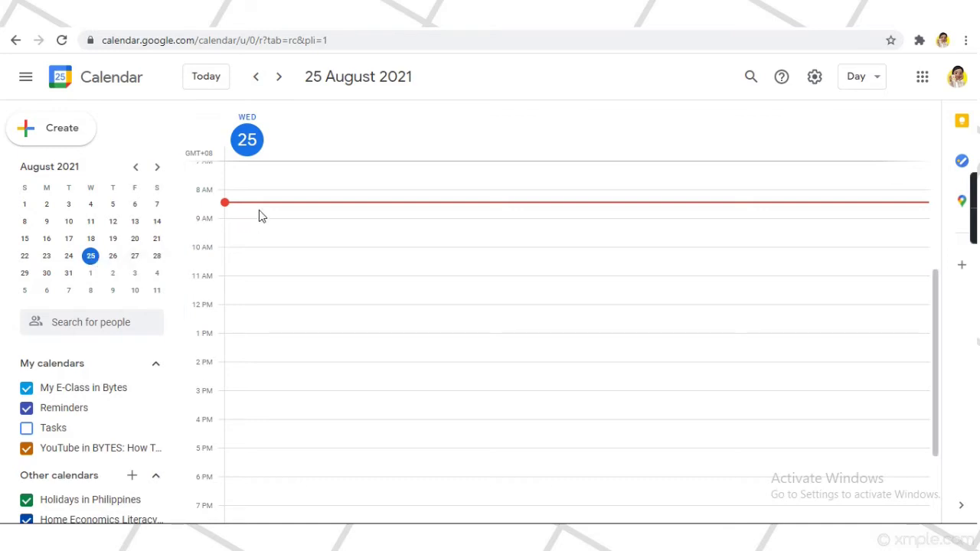
- Create and save a "Demo Class 101" event on 25 August 2021, 9:30–10:30am, with Google Meet video conferencing
{"action": "left_click", "coordinate": [259, 258]}
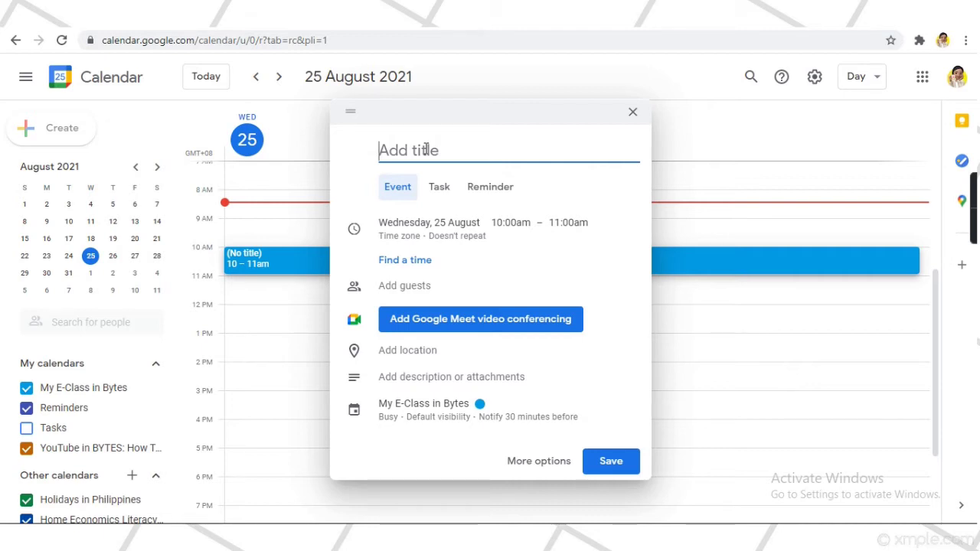
{"action": "type", "text": "Demo C"}
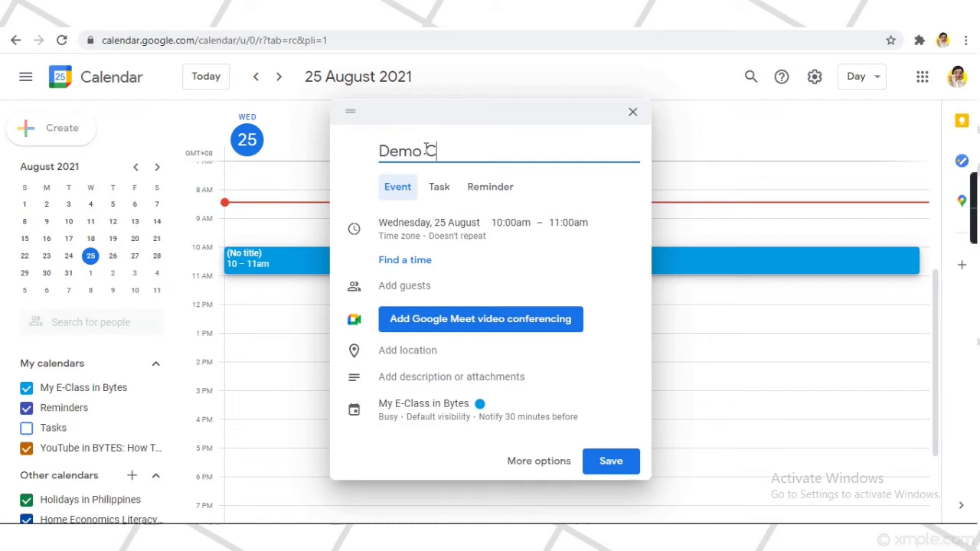
{"action": "type", "text": "lass 101"}
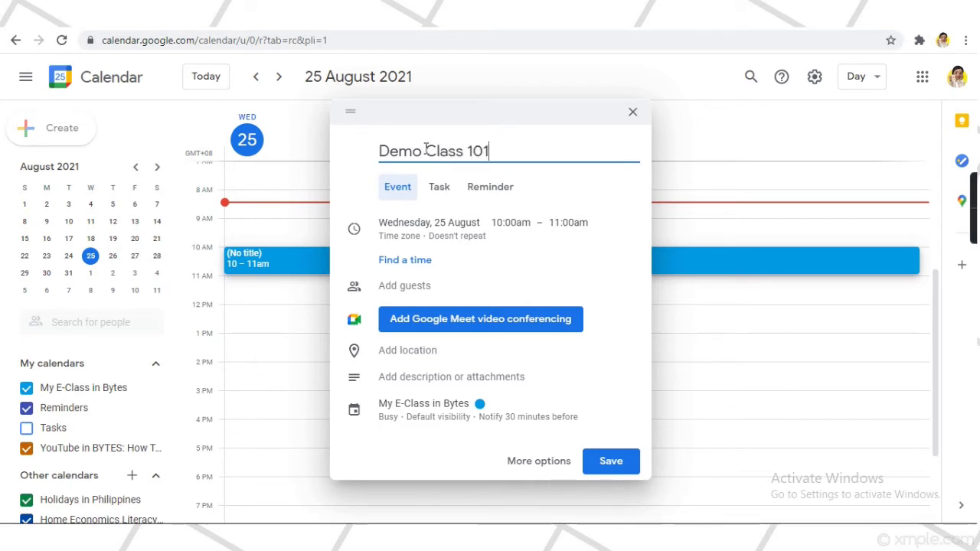
{"action": "left_click", "coordinate": [441, 321]}
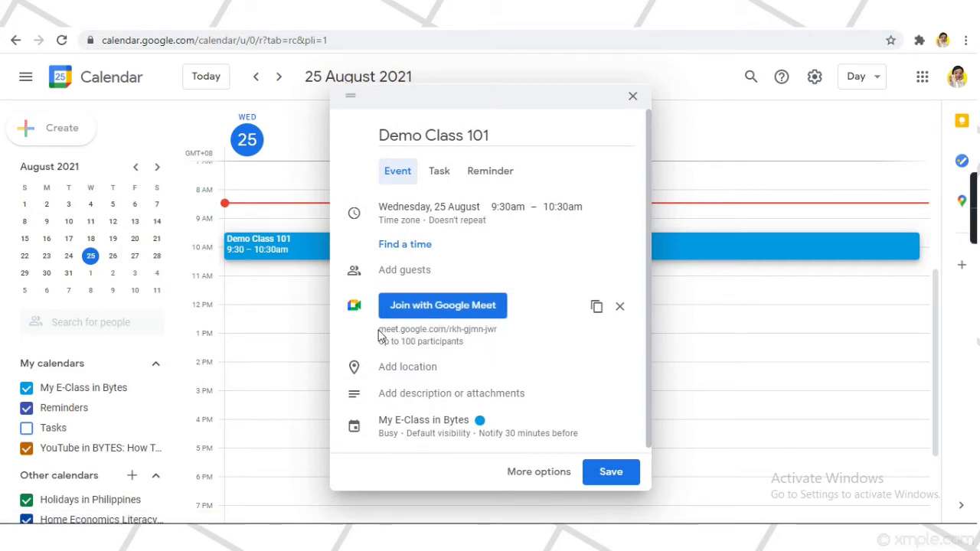
{"action": "left_click_drag", "start_coordinate": [381, 330], "coordinate": [519, 332]}
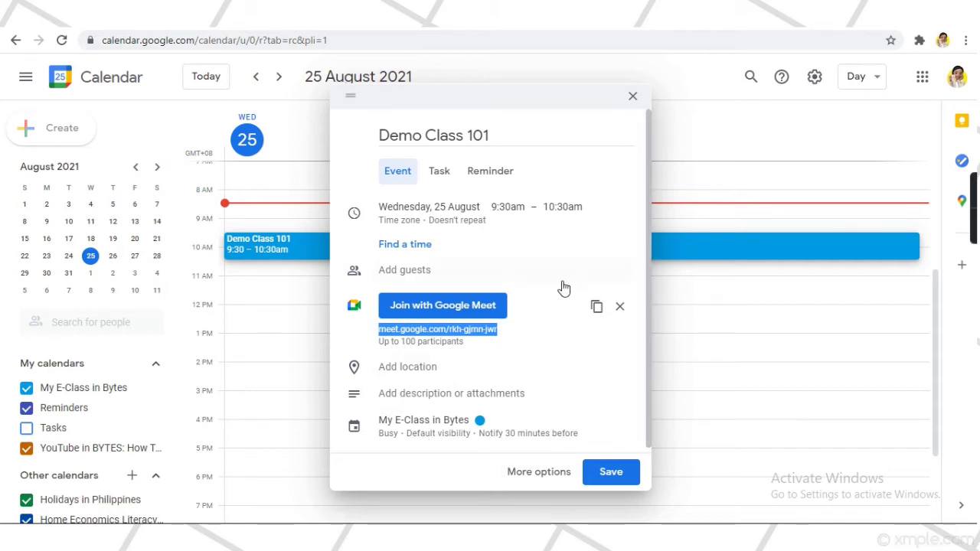
{"action": "left_click", "coordinate": [610, 474]}
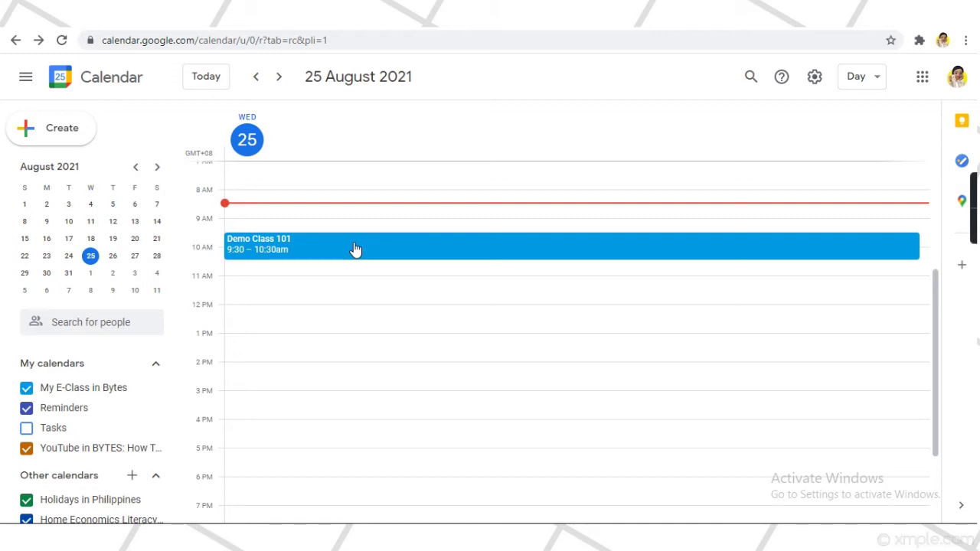
- Change the date of the Demo Class 101 event to 1 Sept 2021 and save it
{"action": "left_click", "coordinate": [355, 250]}
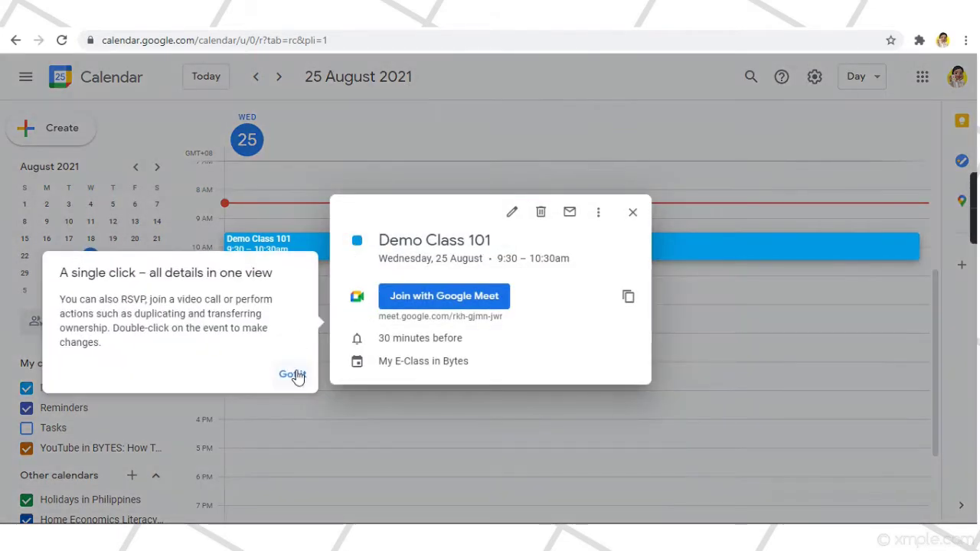
{"action": "left_click", "coordinate": [292, 374]}
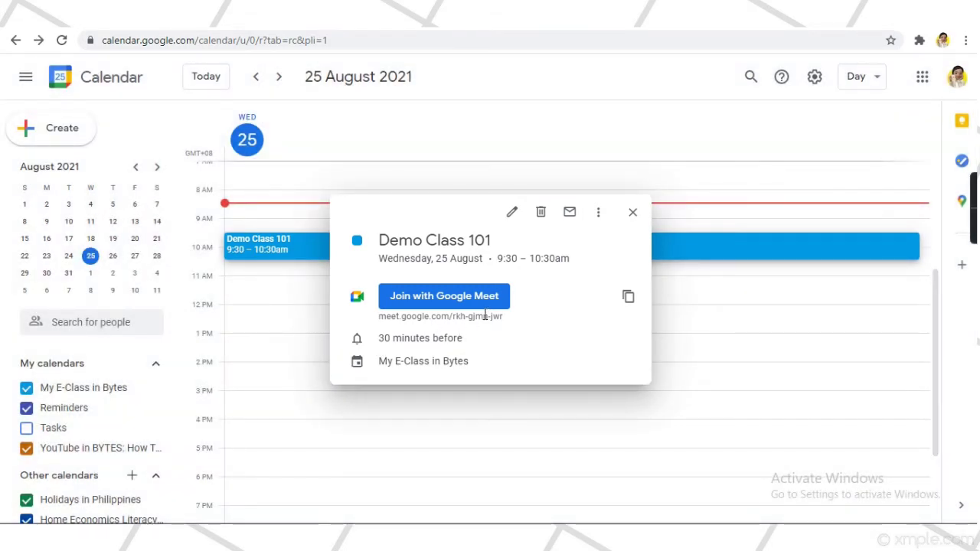
{"action": "left_click", "coordinate": [513, 214]}
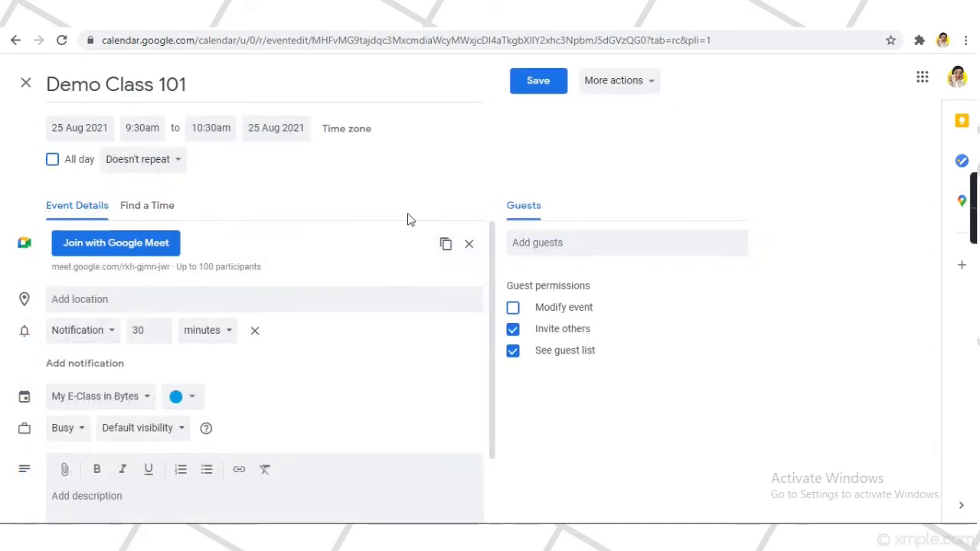
{"action": "left_click", "coordinate": [57, 131]}
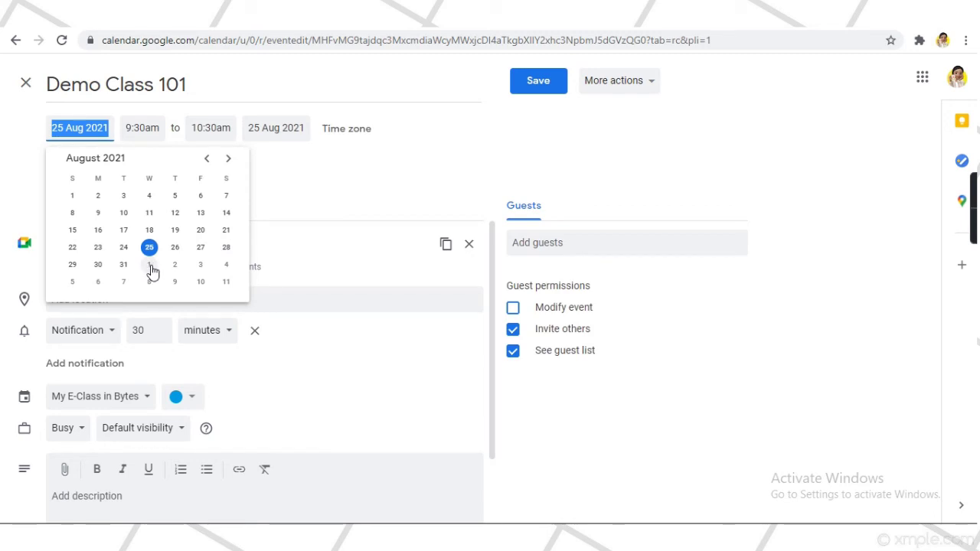
{"action": "left_click", "coordinate": [150, 267]}
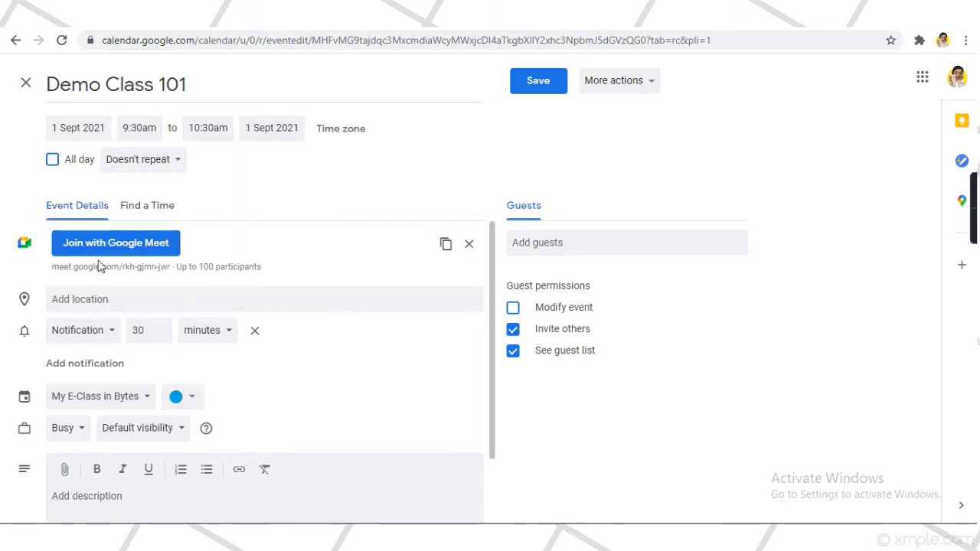
{"action": "left_click", "coordinate": [546, 91]}
- Switch the calendar to the Month view and open the Demo Class 101 event for editing
{"action": "left_click", "coordinate": [873, 79]}
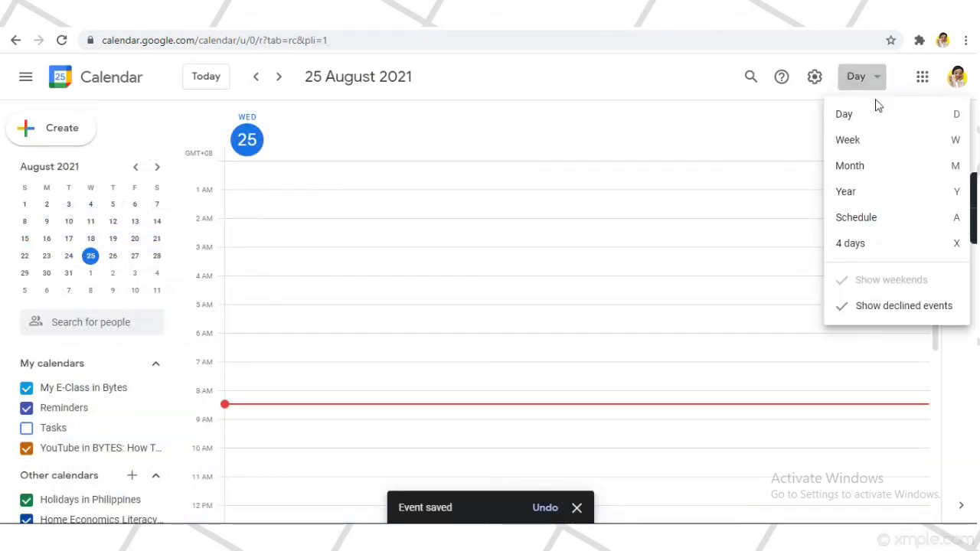
{"action": "left_click", "coordinate": [877, 167]}
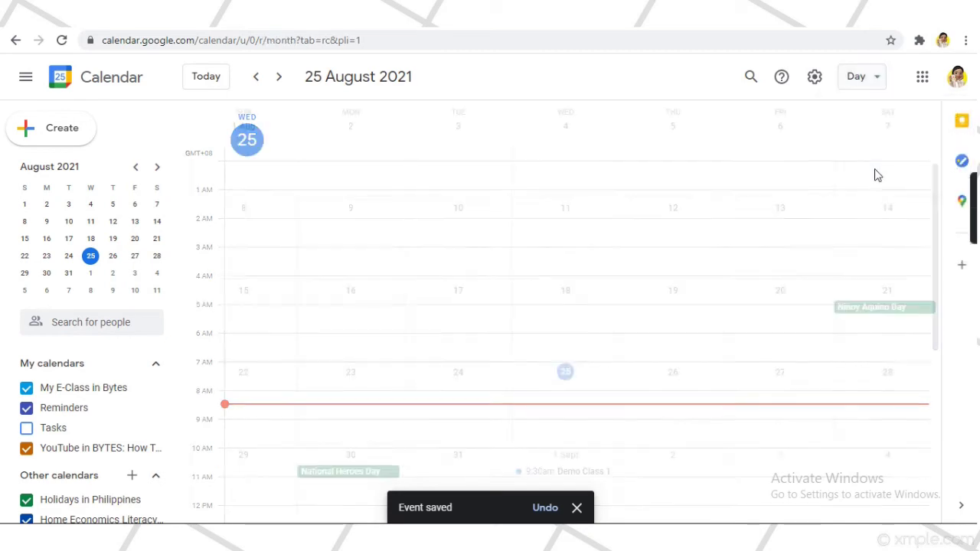
{"action": "scroll", "coordinate": [575, 419], "scroll_direction": "down", "scroll_amount": 1}
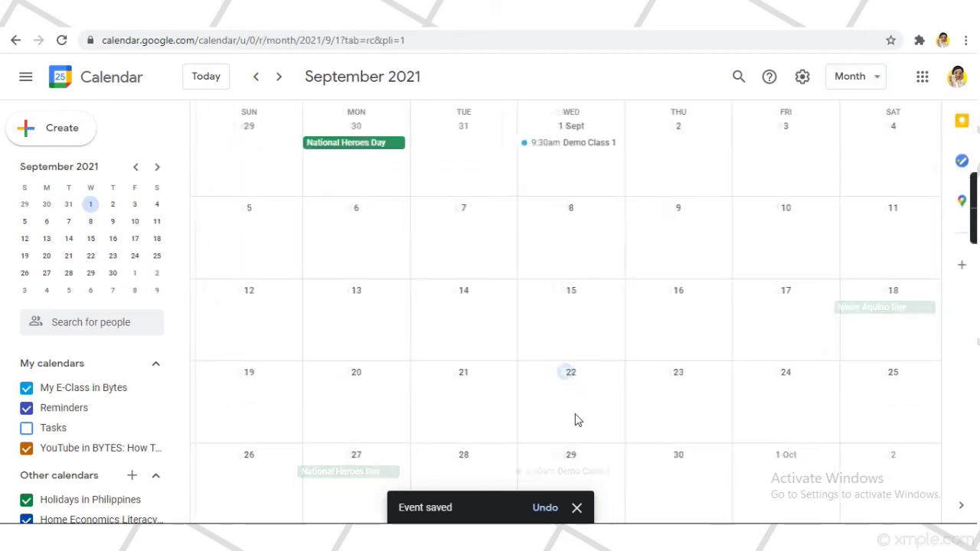
{"action": "scroll", "coordinate": [571, 410], "scroll_direction": "up", "scroll_amount": 1}
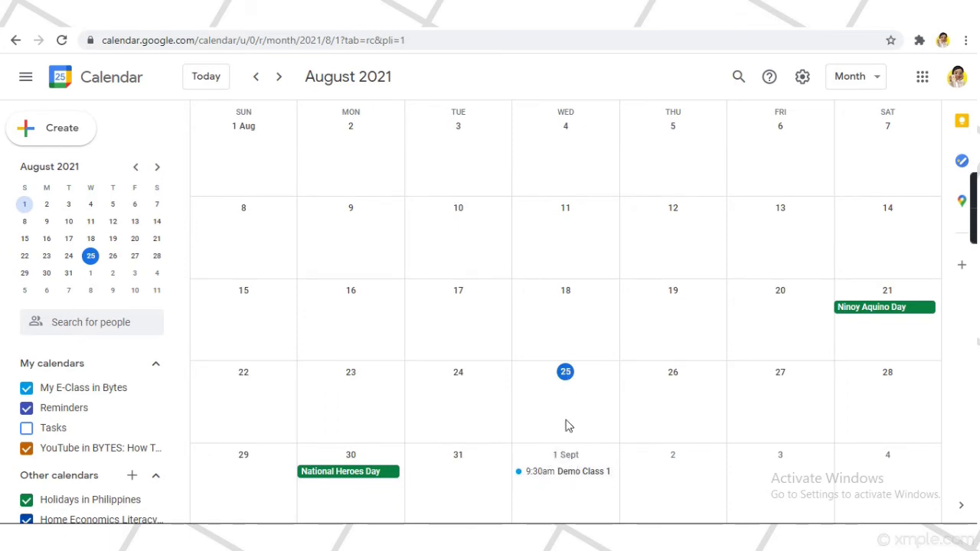
{"action": "left_click", "coordinate": [571, 475]}
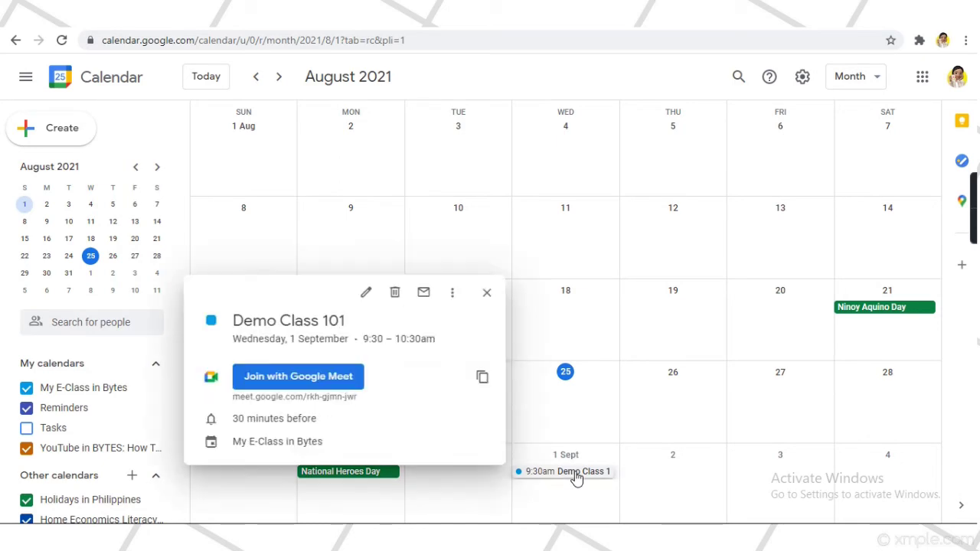
{"action": "left_click", "coordinate": [366, 291]}
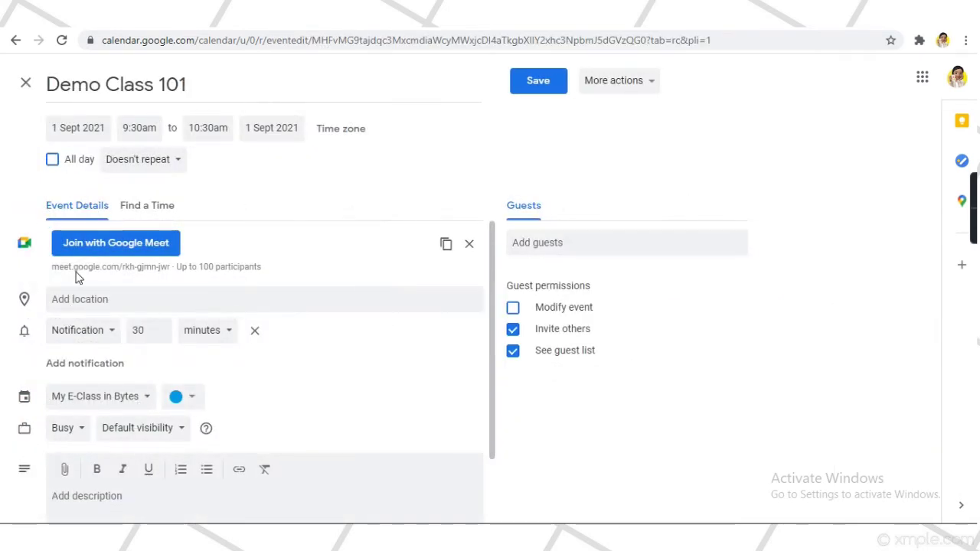
- Open tinyurl.com in a new browser tab
{"action": "key", "text": "ctrl+t"}
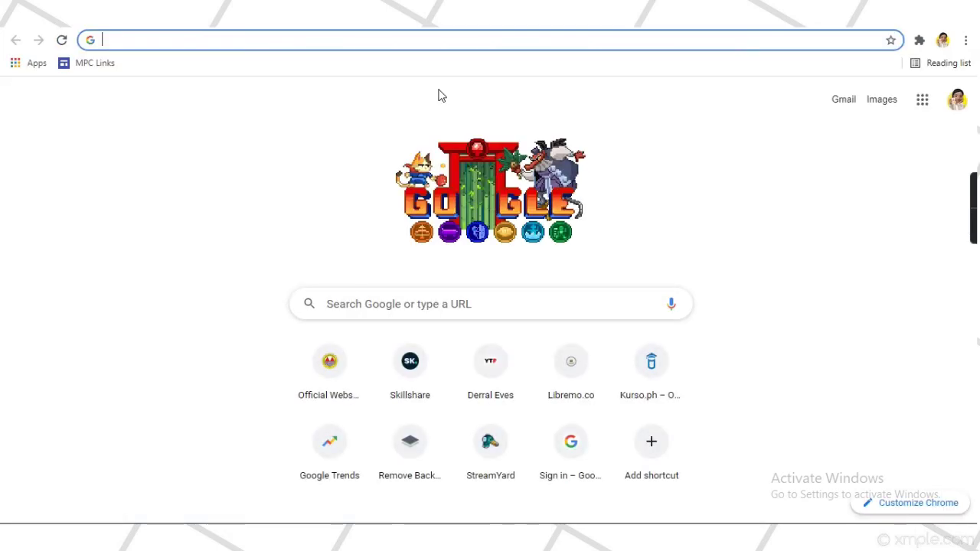
{"action": "type", "text": "tiny"}
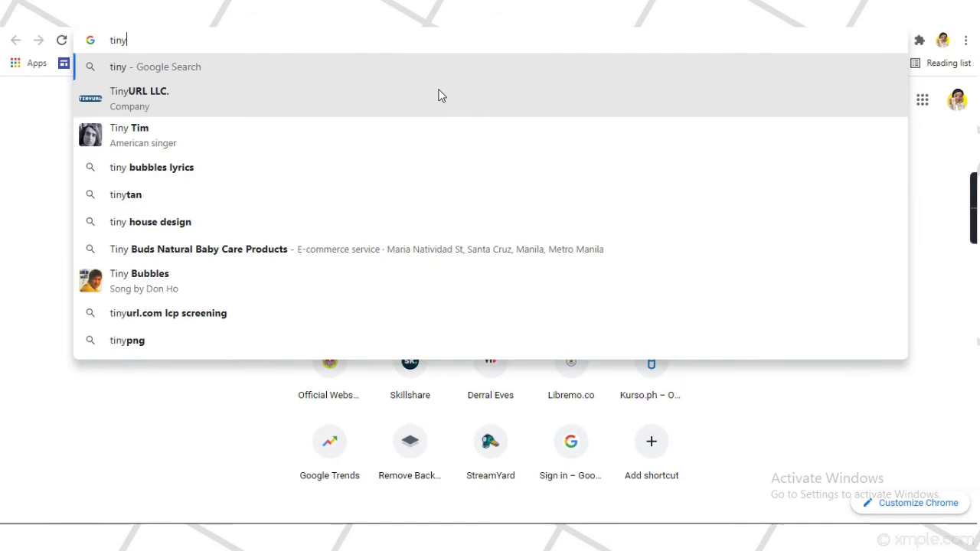
{"action": "type", "text": "url.com"}
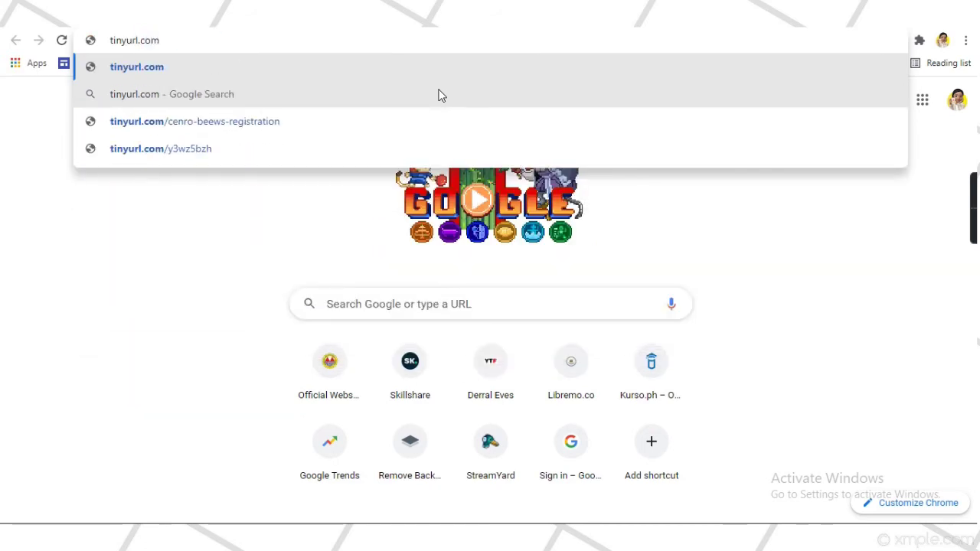
{"action": "key", "text": "Return"}
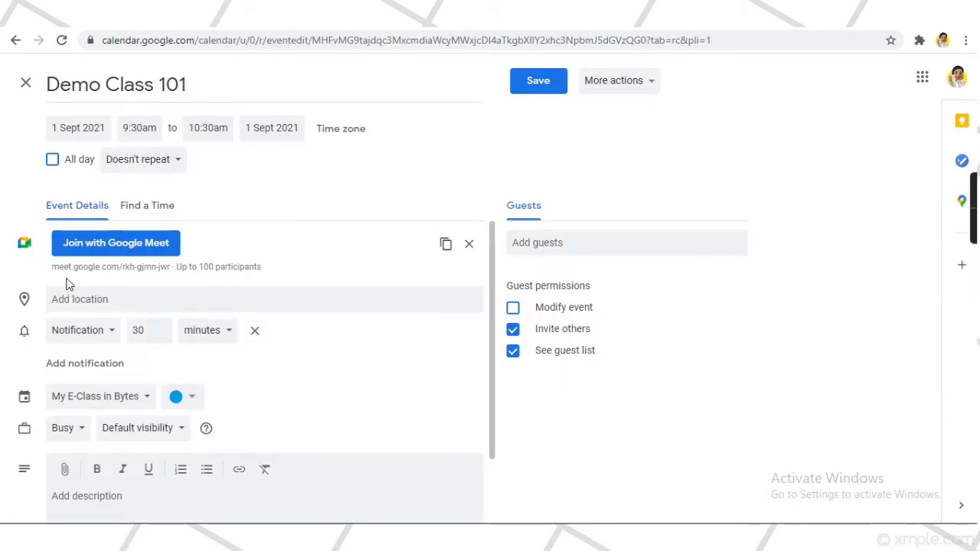
- Copy the event's Google Meet link and paste it into TinyURL as the long URL
{"action": "left_click_drag", "start_coordinate": [51, 266], "coordinate": [169, 266]}
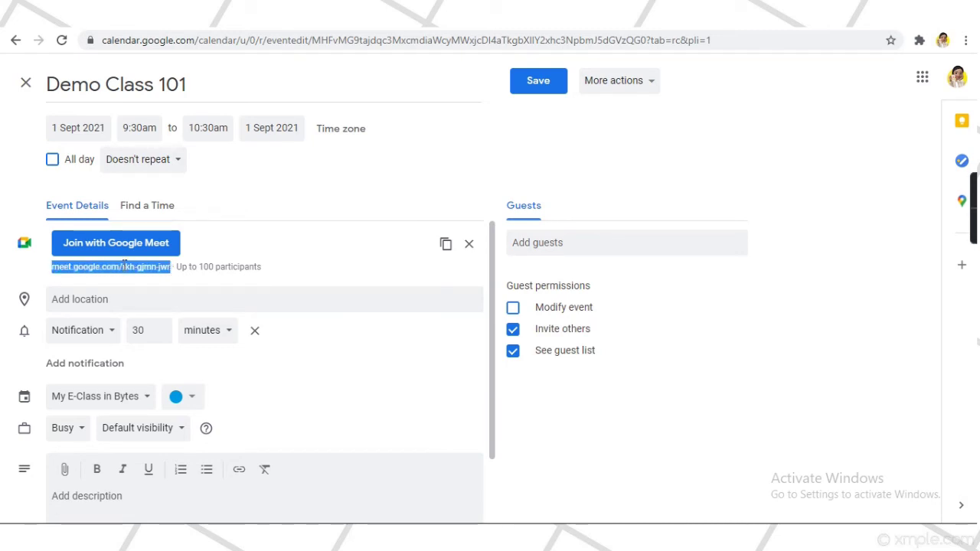
{"action": "right_click", "coordinate": [122, 265]}
{"action": "left_click", "coordinate": [138, 277]}
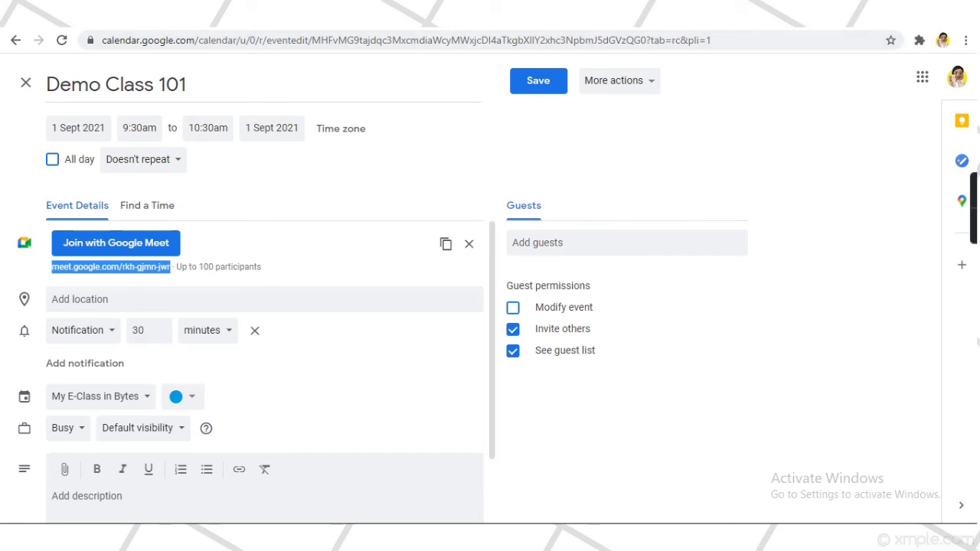
{"action": "key", "text": "ctrl+Tab"}
{"action": "left_click", "coordinate": [151, 183]}
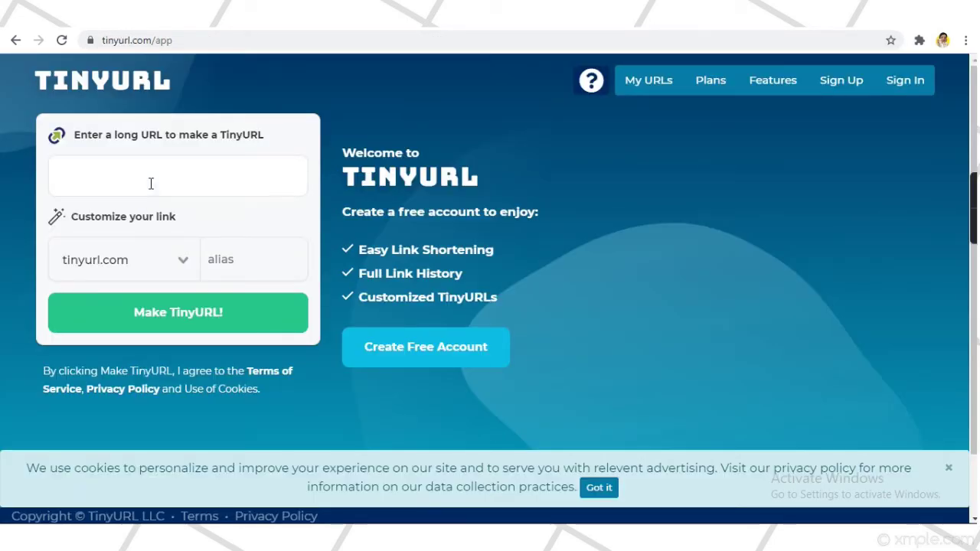
{"action": "key", "text": "ctrl+v"}
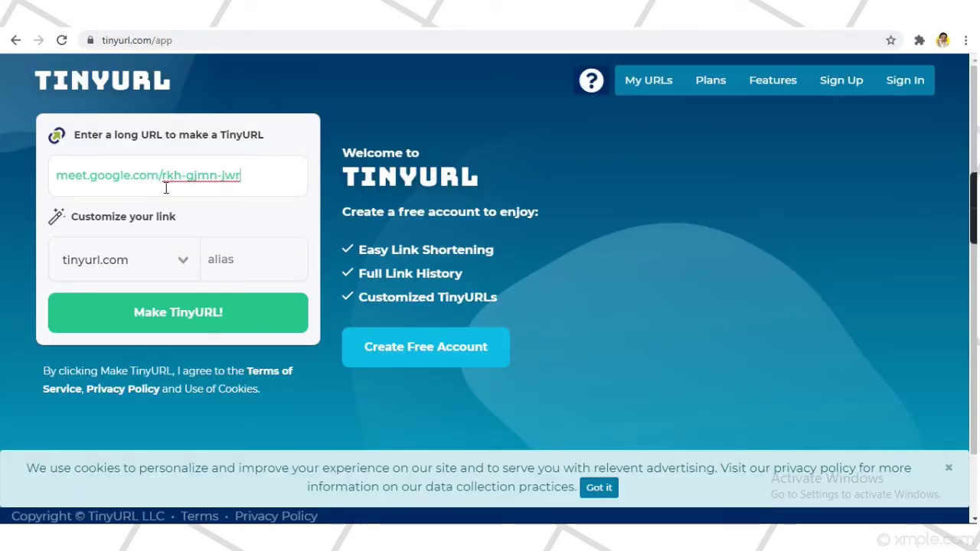
- Create the short link with the custom alias "democlass101" and select its address among the recent TinyURLs
{"action": "left_click", "coordinate": [245, 268]}
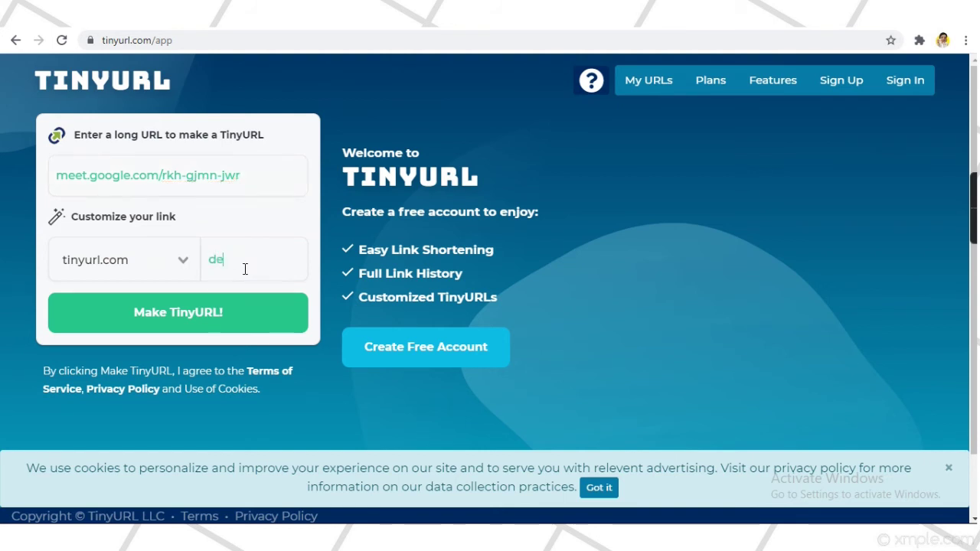
{"action": "type", "text": "democlass101"}
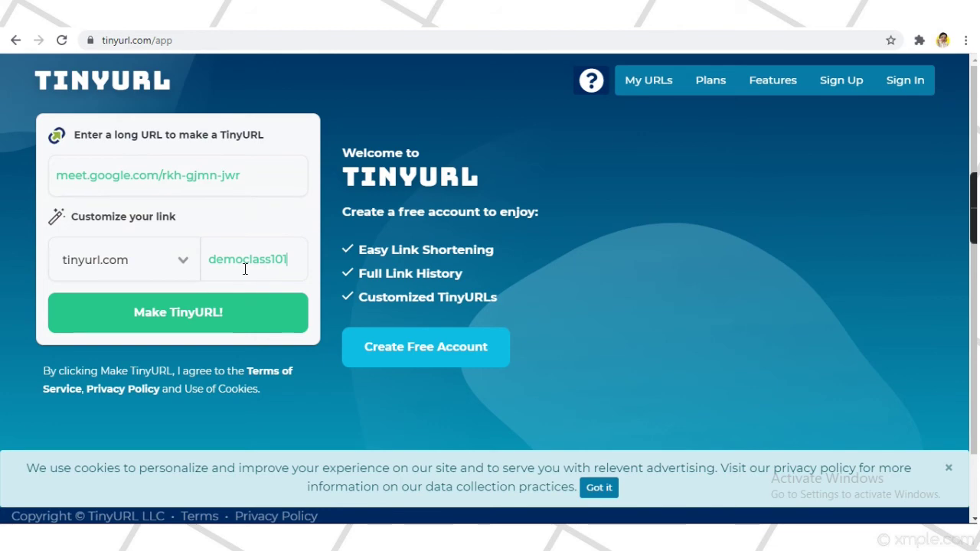
{"action": "left_click", "coordinate": [217, 321]}
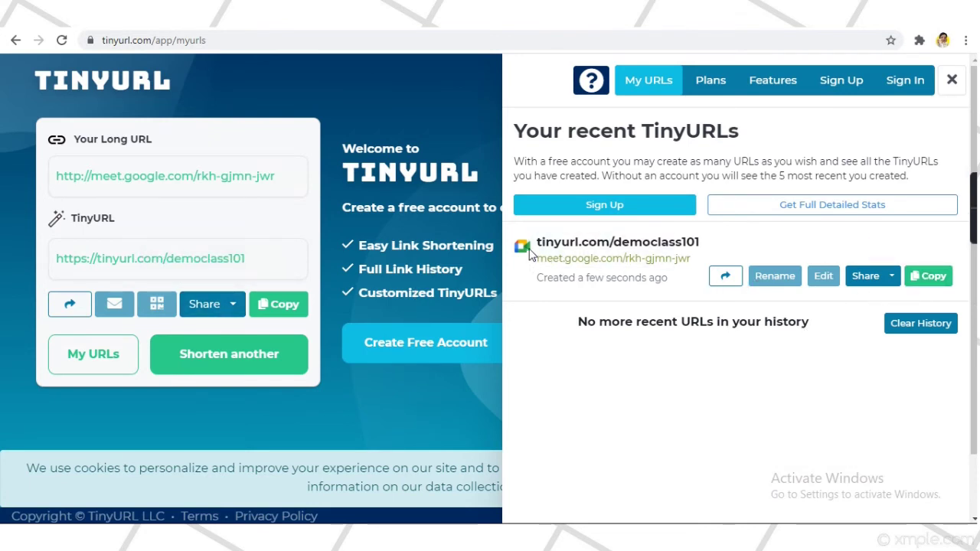
{"action": "left_click_drag", "start_coordinate": [537, 242], "coordinate": [708, 242]}
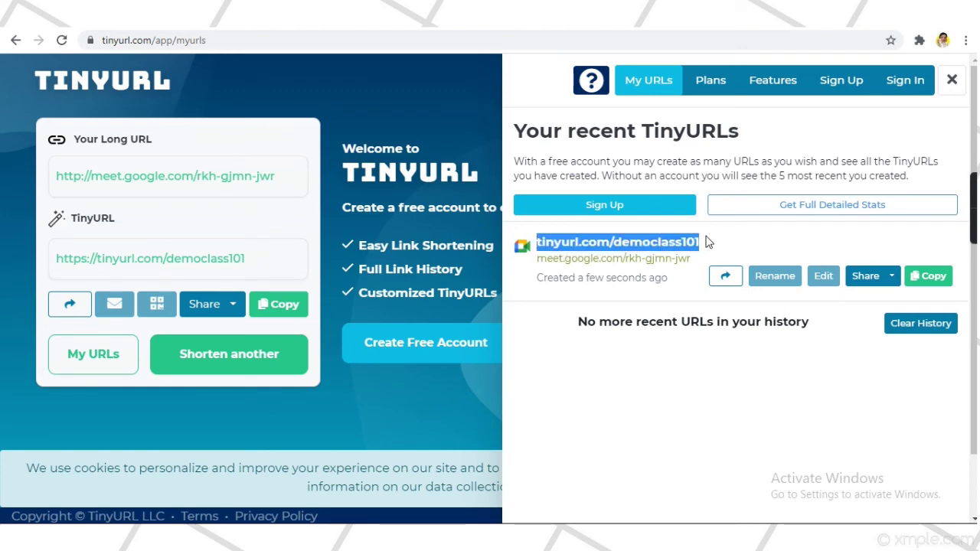